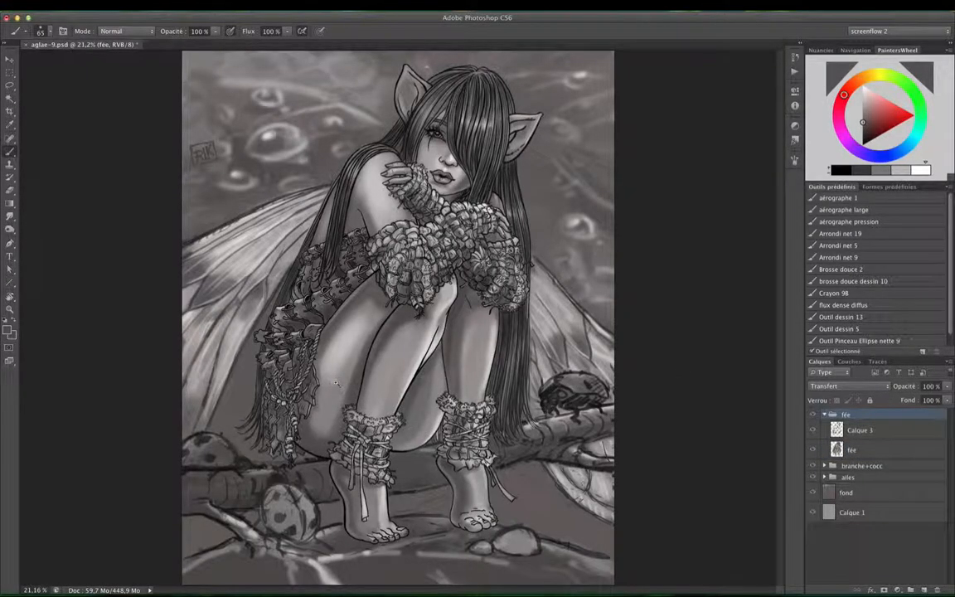
Step: Outline the fairy's raised thigh with a Polygonal Lasso selection, following its upper contour beneath the laced costume
drag(336, 382, 388, 396)
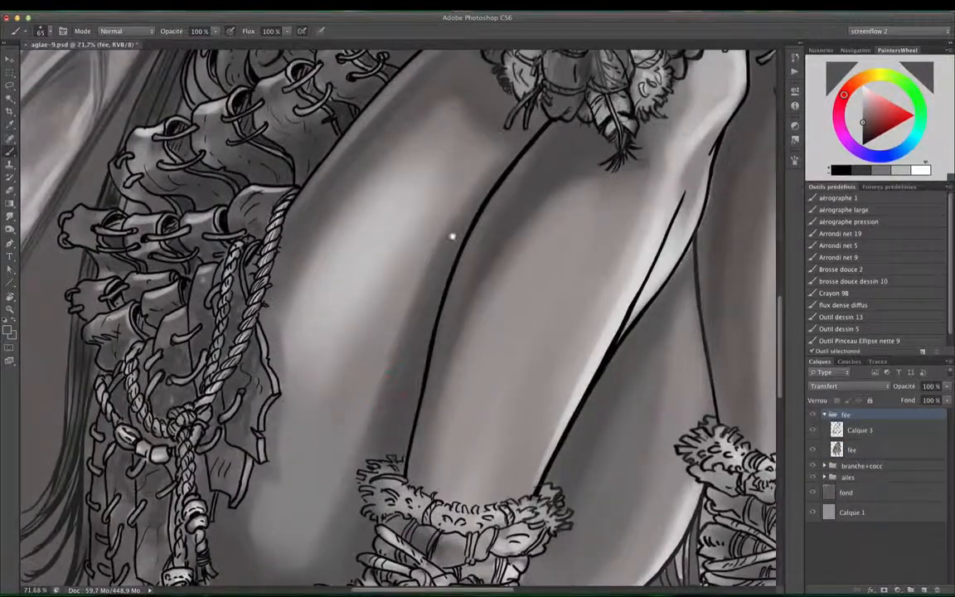
mouse_move(452, 237)
mouse_down()
mouse_move(406, 411)
mouse_move(440, 441)
mouse_move(348, 454)
mouse_up()
key(r)
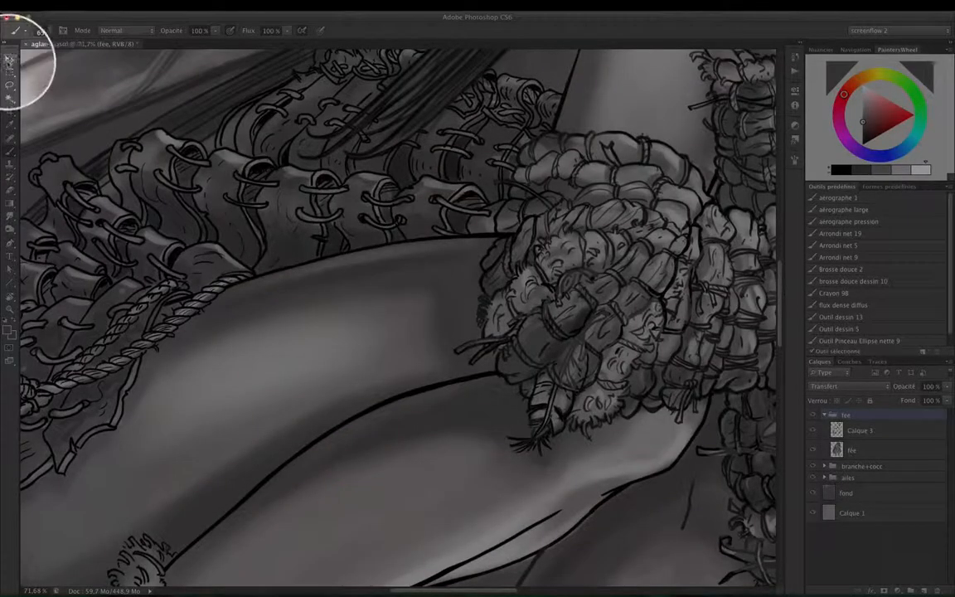
click(10, 58)
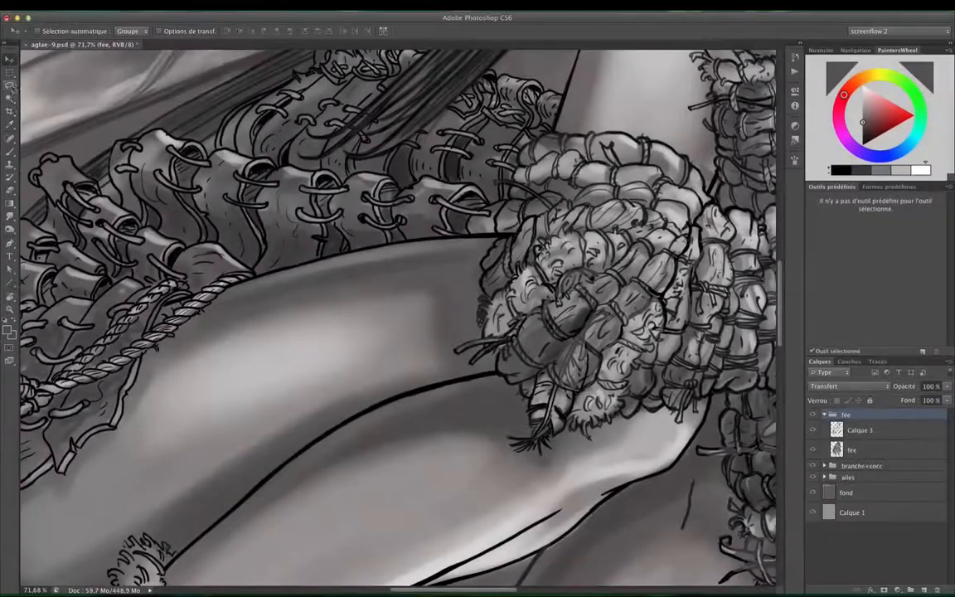
click(12, 86)
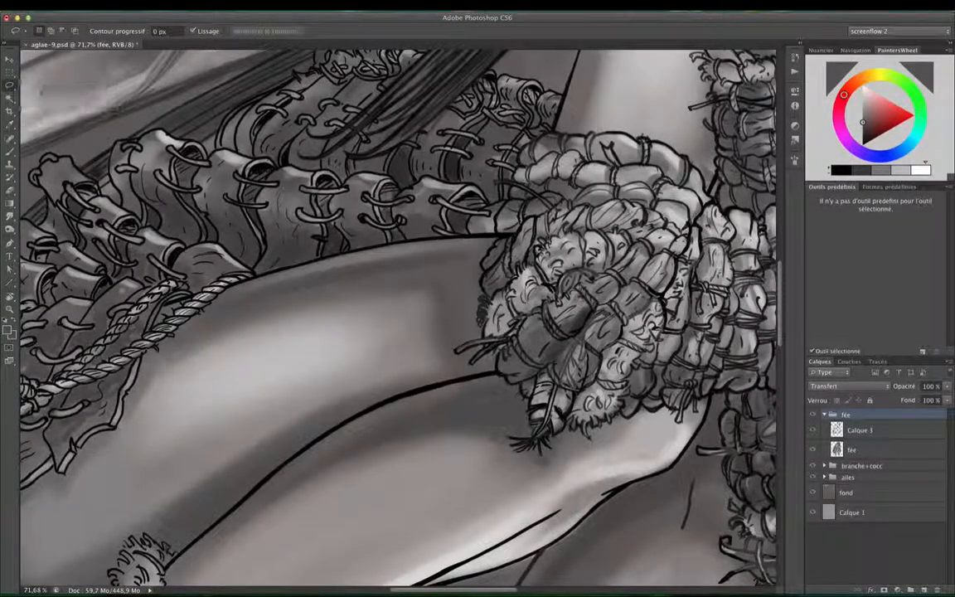
click(67, 93)
click(223, 267)
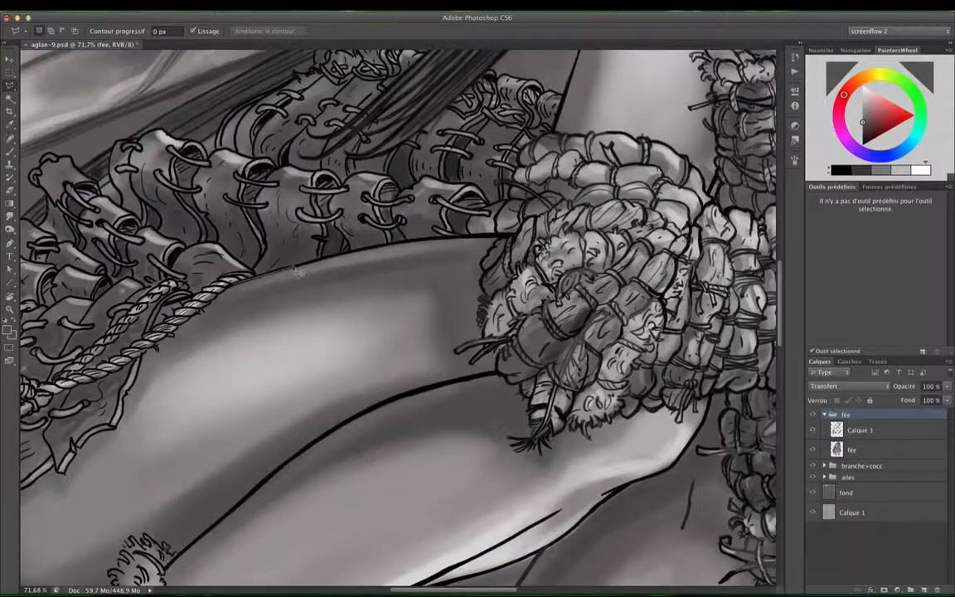
click(358, 247)
click(410, 241)
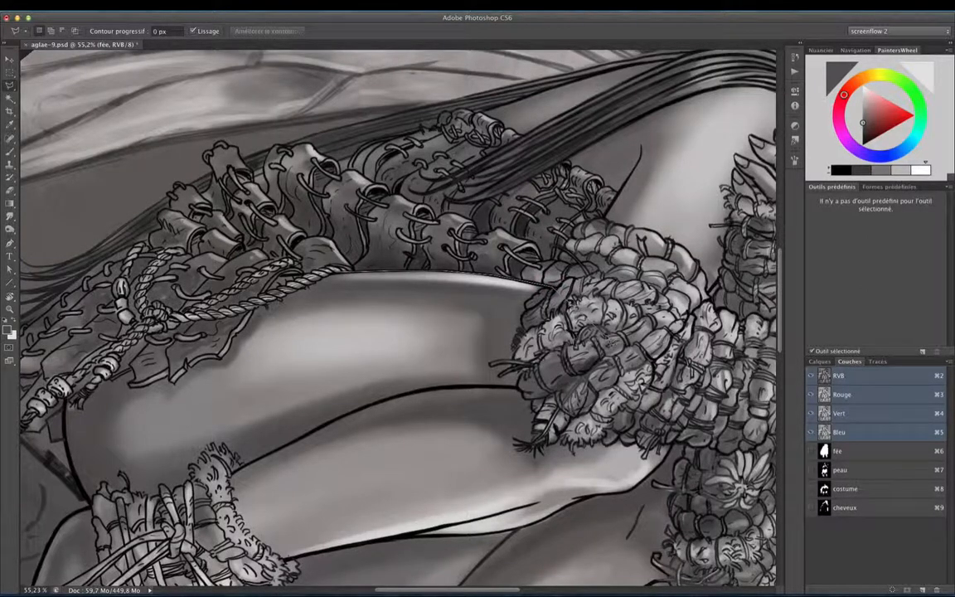
click(612, 341)
click(583, 411)
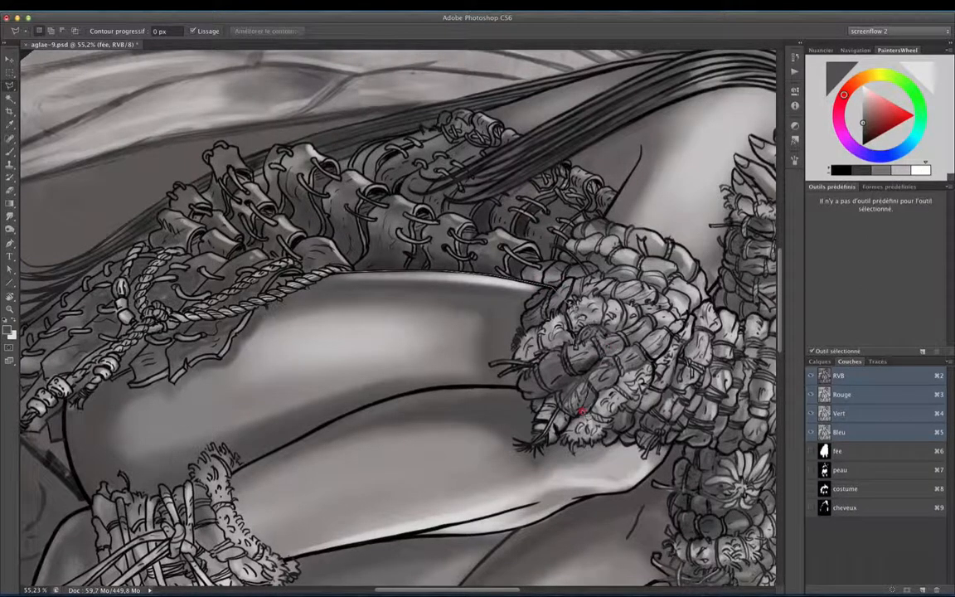
click(398, 440)
click(237, 395)
click(268, 274)
click(294, 269)
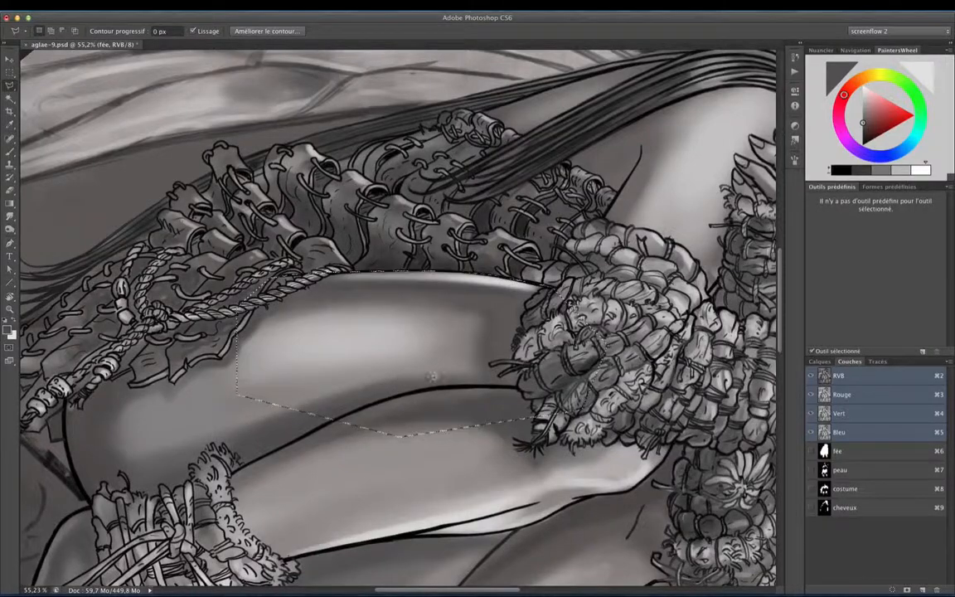
Step: Paint a light grey brush highlight along the thigh's upper edge inside the selection, and deselect
mouse_move(438, 382)
mouse_down()
mouse_move(419, 396)
mouse_move(449, 385)
mouse_up()
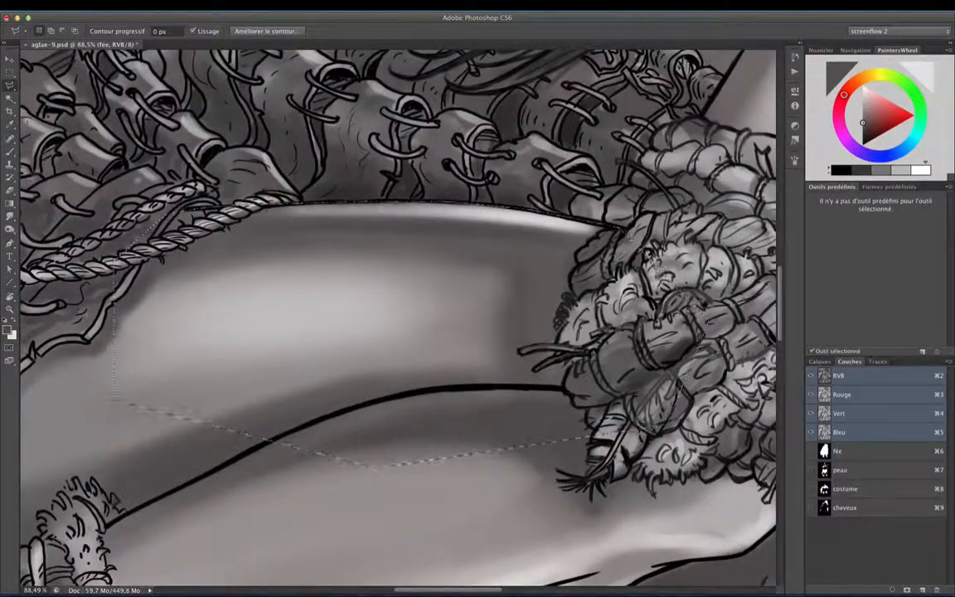
click(10, 152)
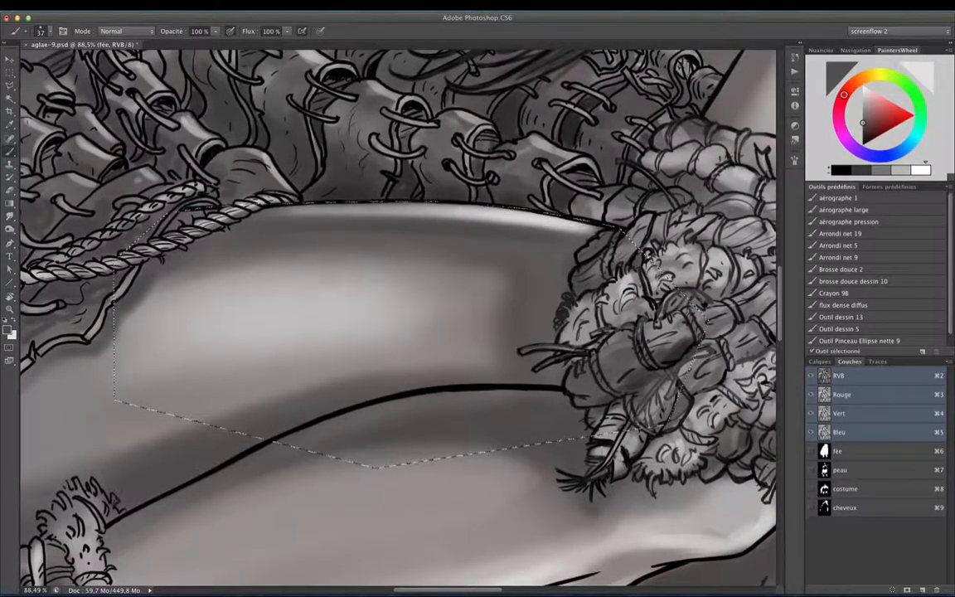
key(x)
mouse_move(508, 216)
mouse_down()
mouse_move(529, 231)
mouse_move(429, 209)
mouse_move(493, 205)
mouse_move(593, 249)
mouse_move(511, 241)
mouse_move(513, 216)
mouse_move(470, 213)
mouse_move(455, 223)
mouse_move(361, 218)
mouse_up()
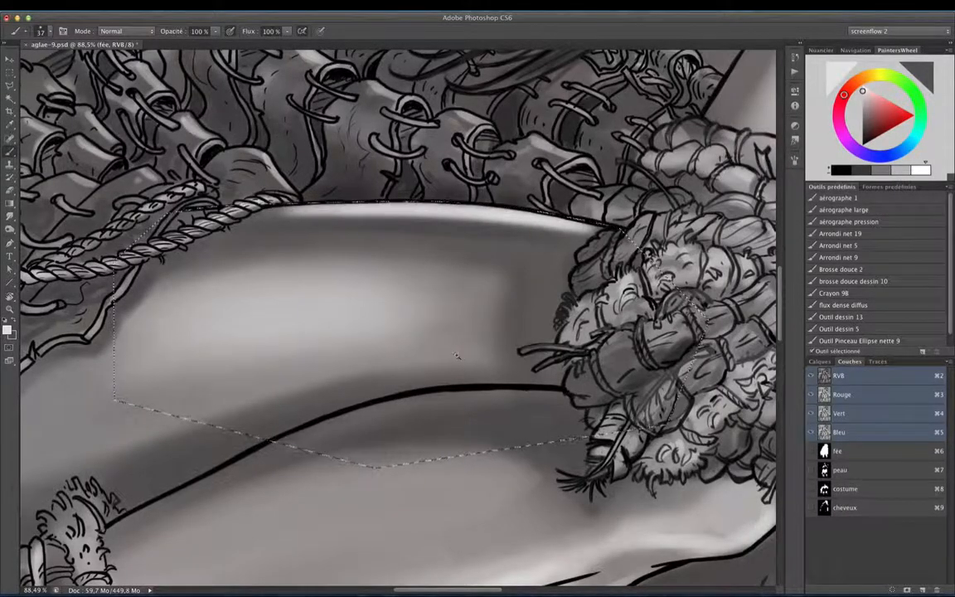
scroll(457, 357, down, 5)
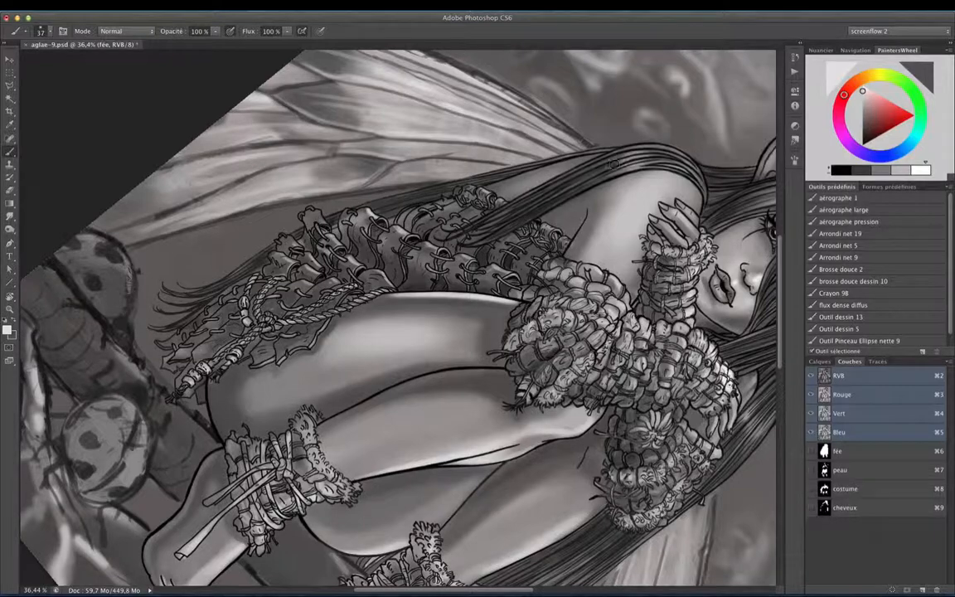
Step: Preview the fée channel as a mask overlay on the whole unrotated illustration, and hide it again
drag(521, 339, 424, 324)
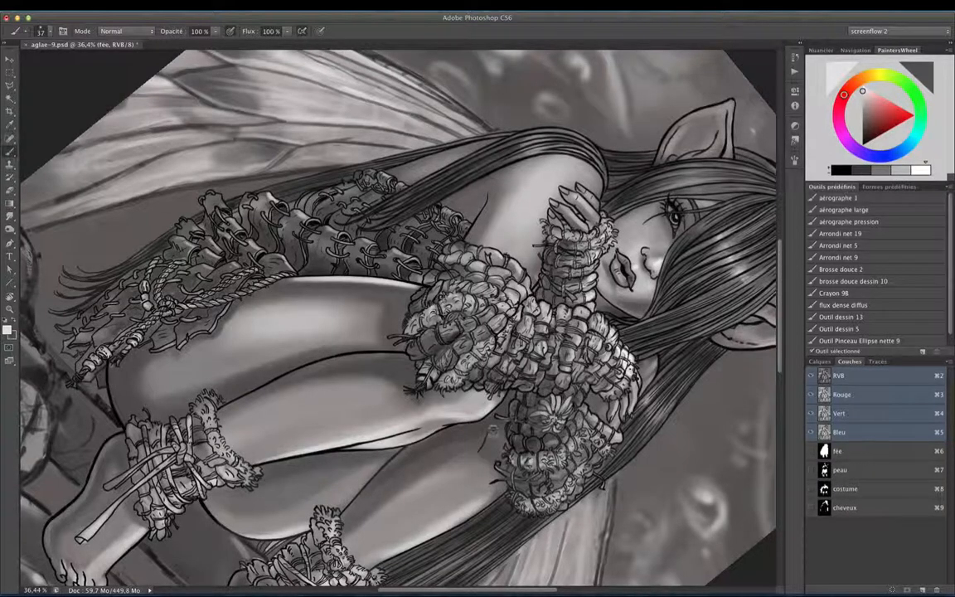
key(r)
click(175, 32)
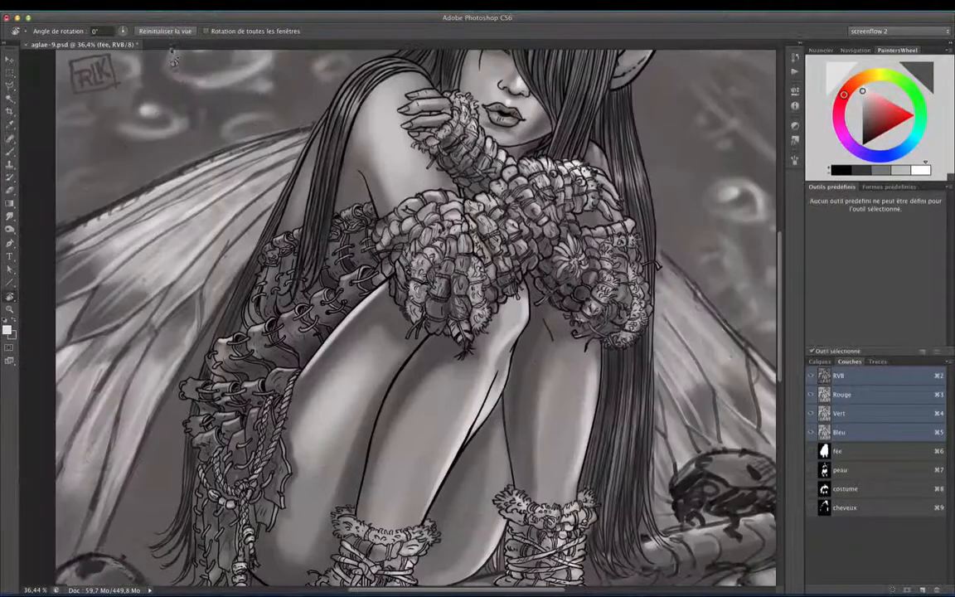
key(b)
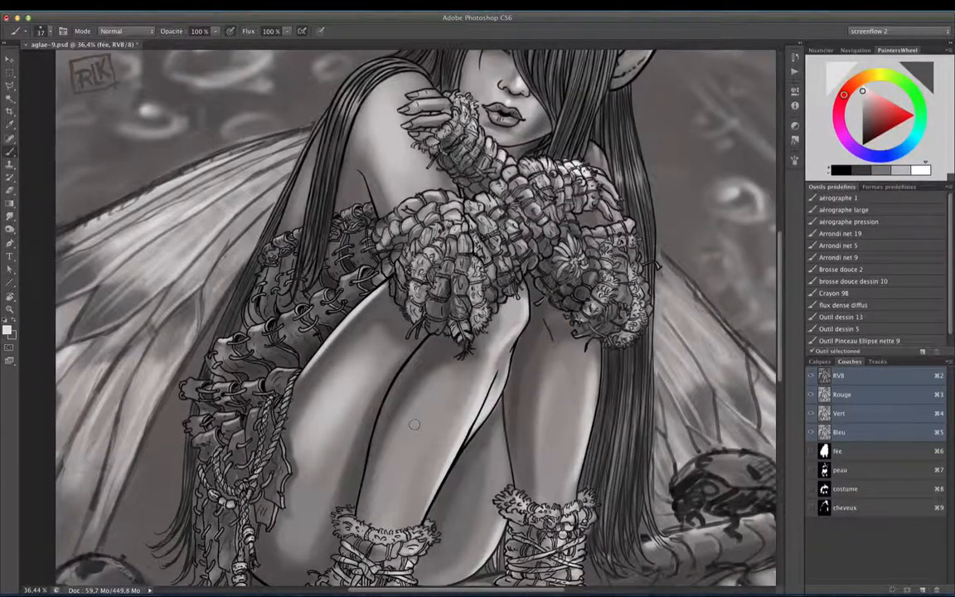
key(super+0)
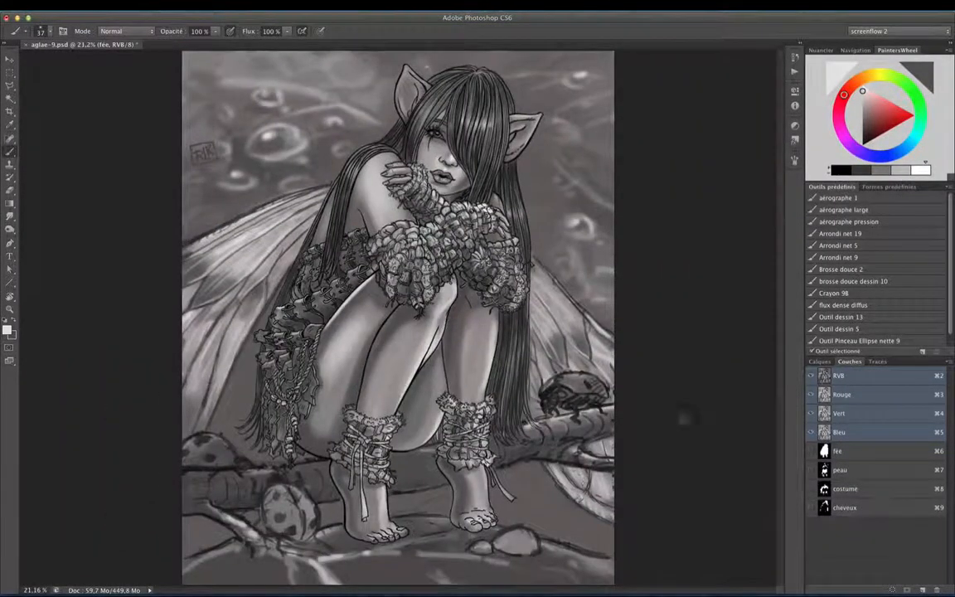
click(866, 454)
click(856, 377)
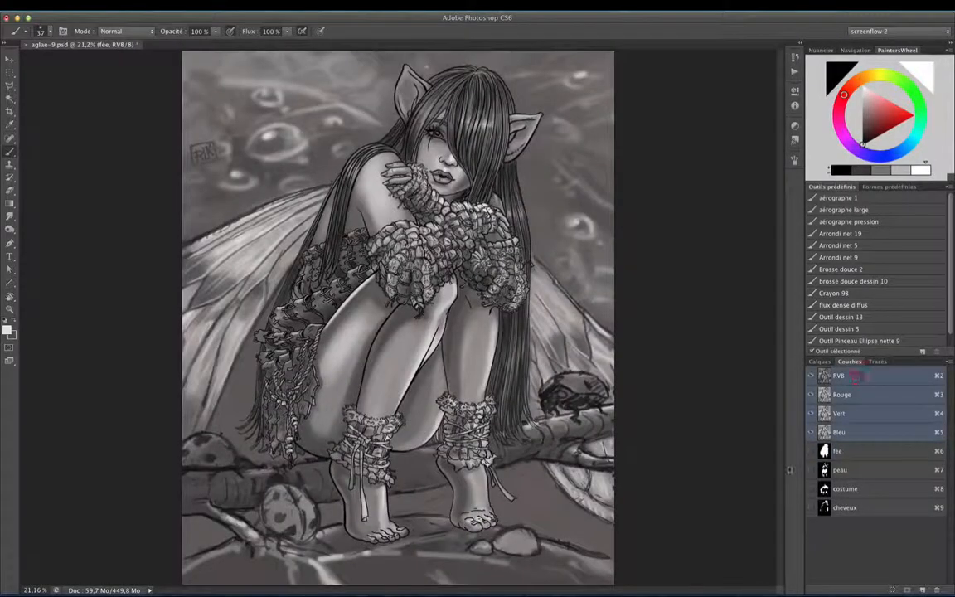
click(811, 452)
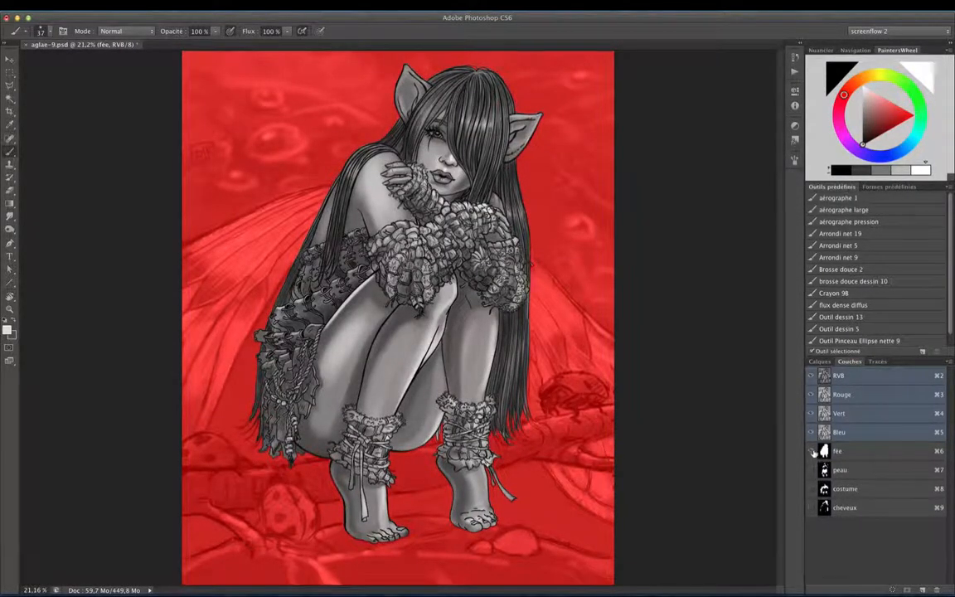
click(811, 451)
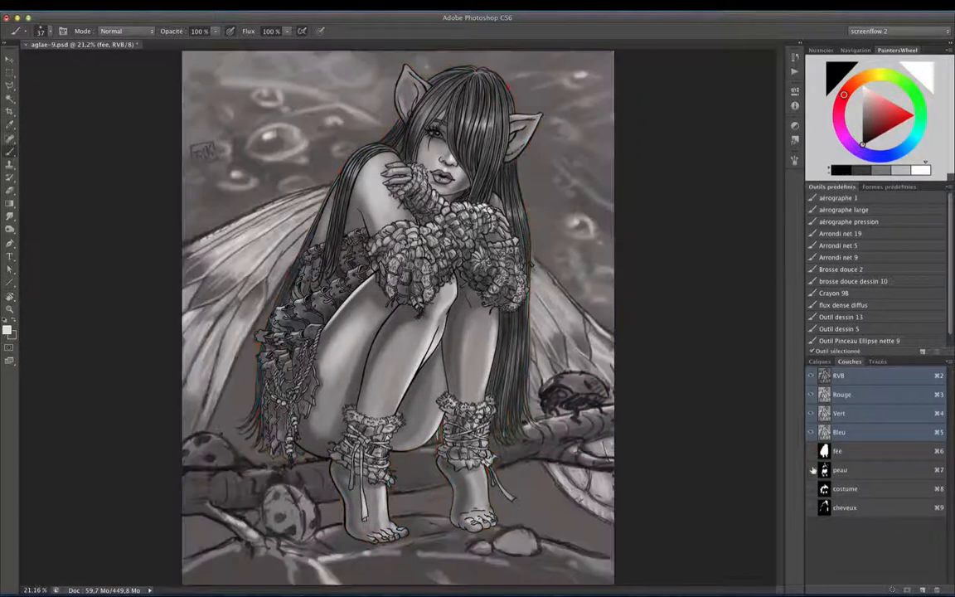
Step: Preview the peau, costume and cheveux channels one after another as mask overlays, hiding each again
click(810, 470)
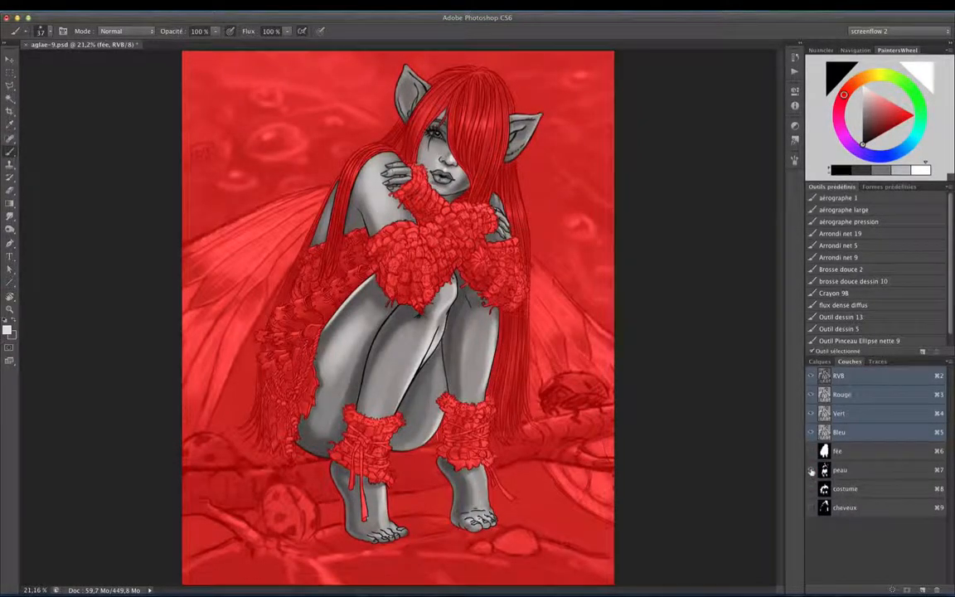
click(811, 470)
click(811, 489)
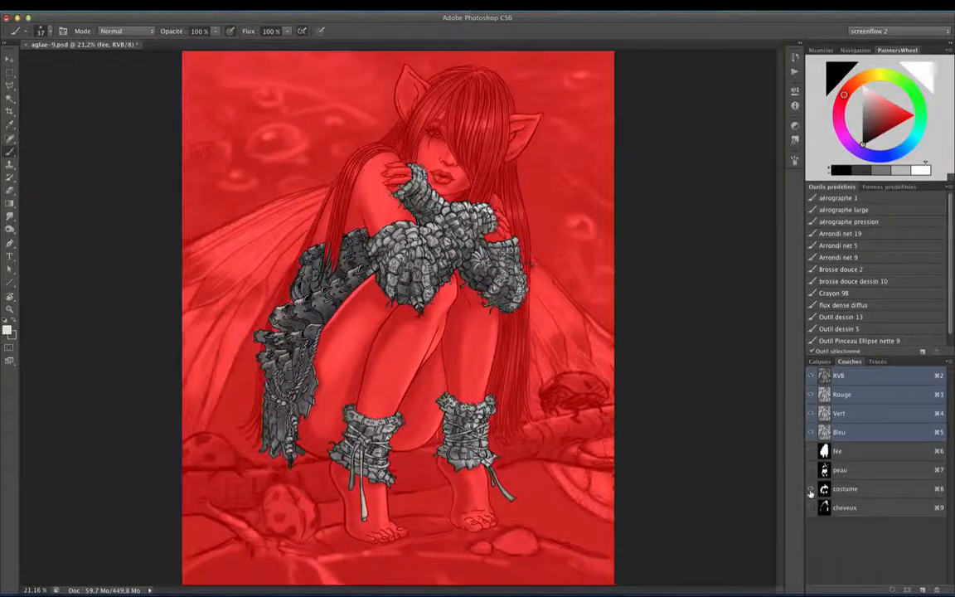
click(813, 490)
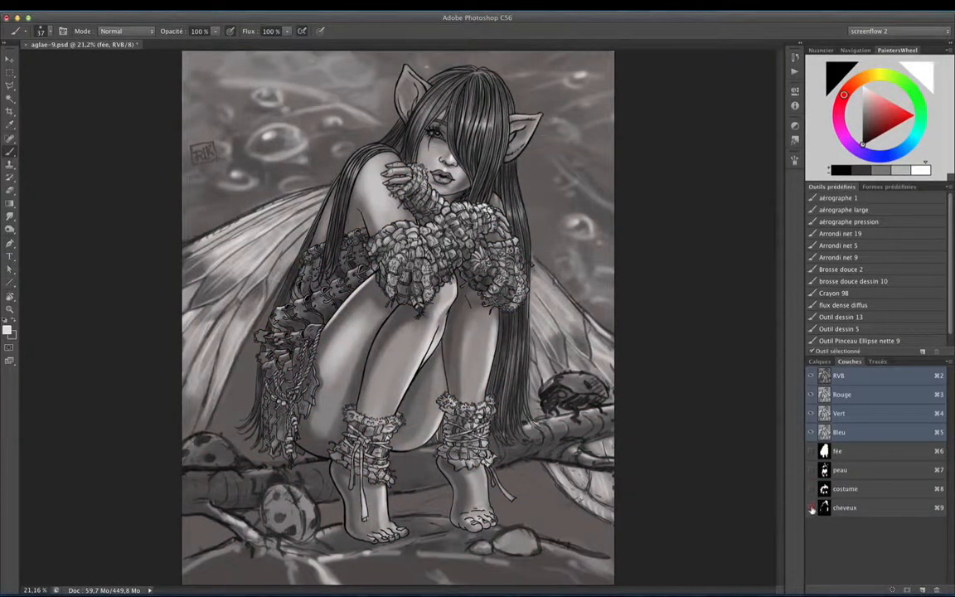
click(812, 507)
click(812, 507)
Step: Load the peau channel as a new selection while working on the fée layer
mouse_move(411, 400)
mouse_down()
mouse_move(460, 391)
mouse_move(335, 390)
mouse_up()
key(r)
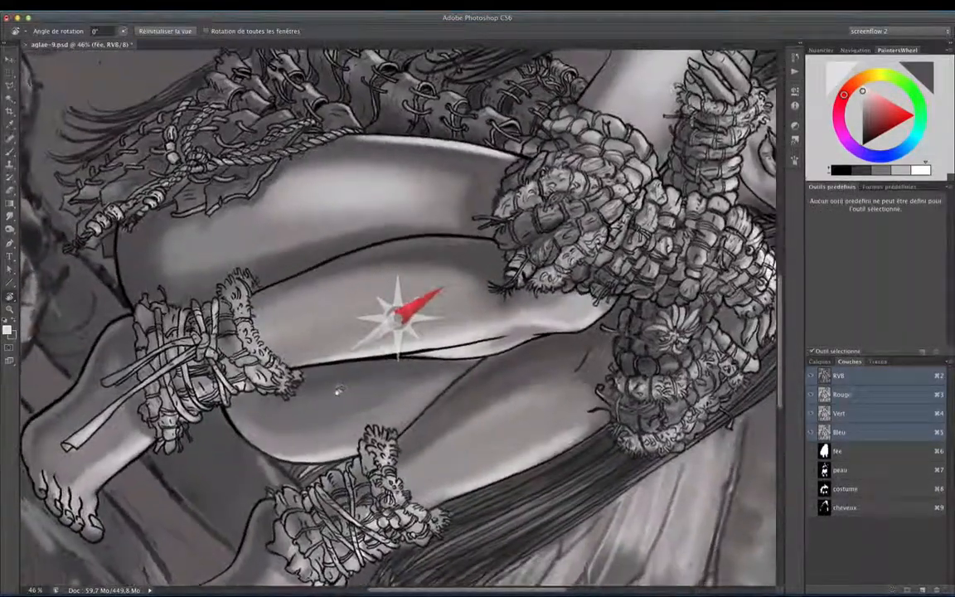
key(b)
mouse_move(394, 328)
mouse_down()
mouse_move(467, 386)
mouse_move(465, 399)
mouse_up()
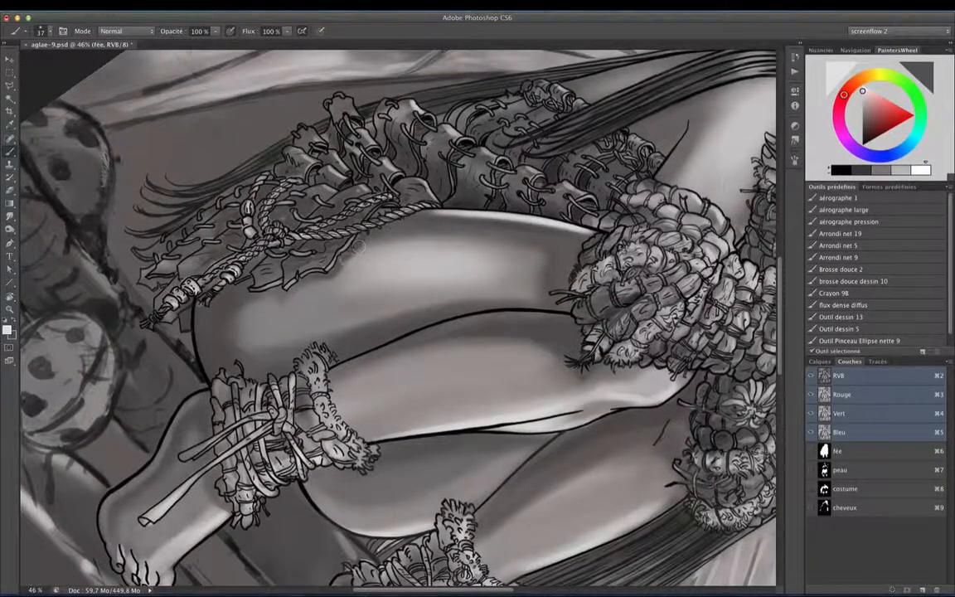
drag(446, 372, 473, 367)
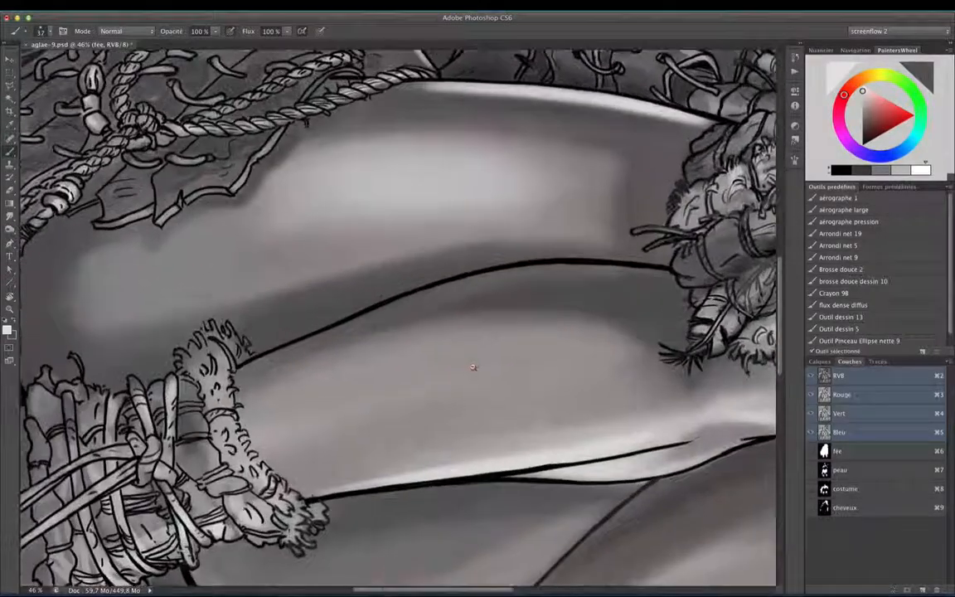
drag(420, 295, 527, 381)
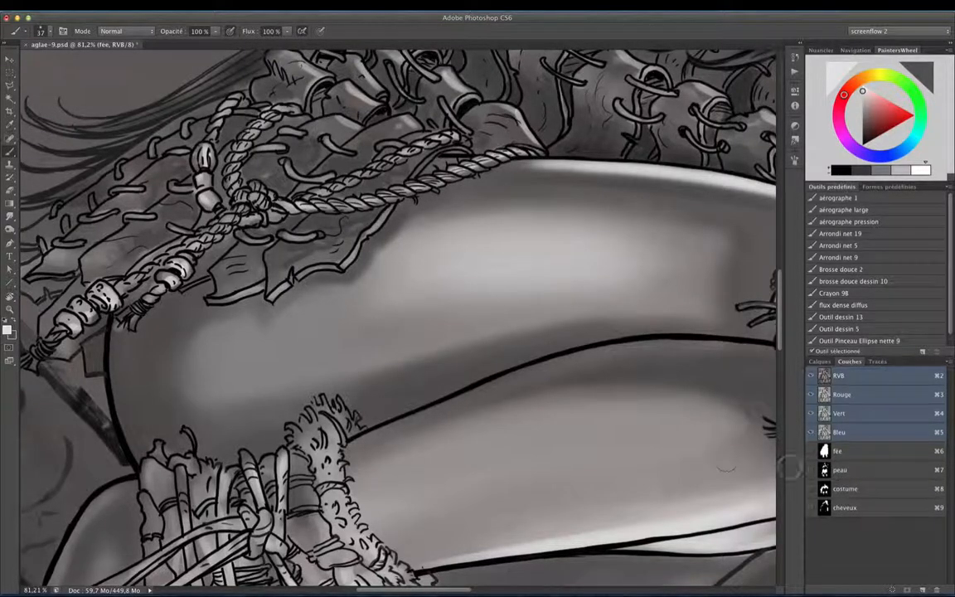
click(820, 362)
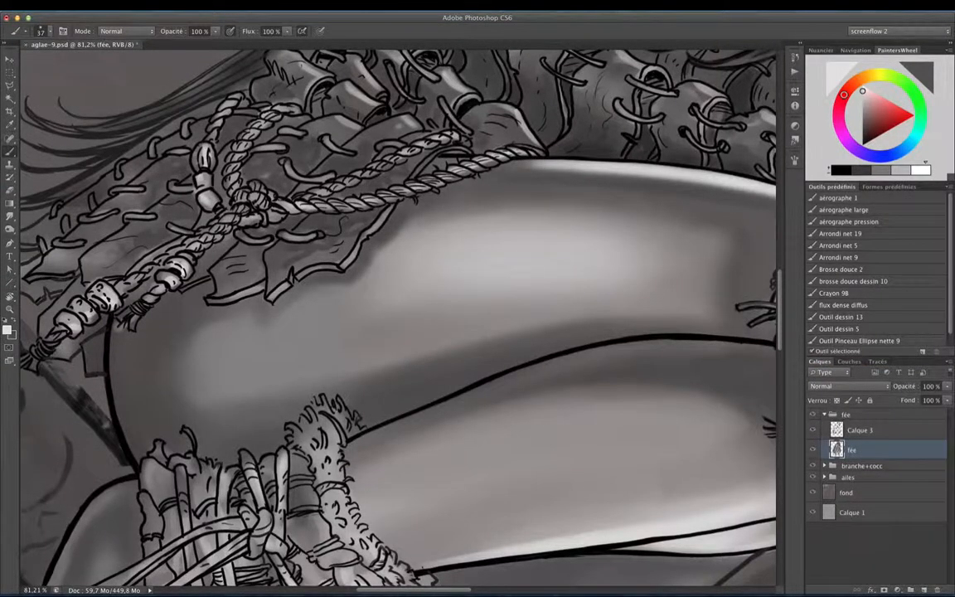
click(239, 6)
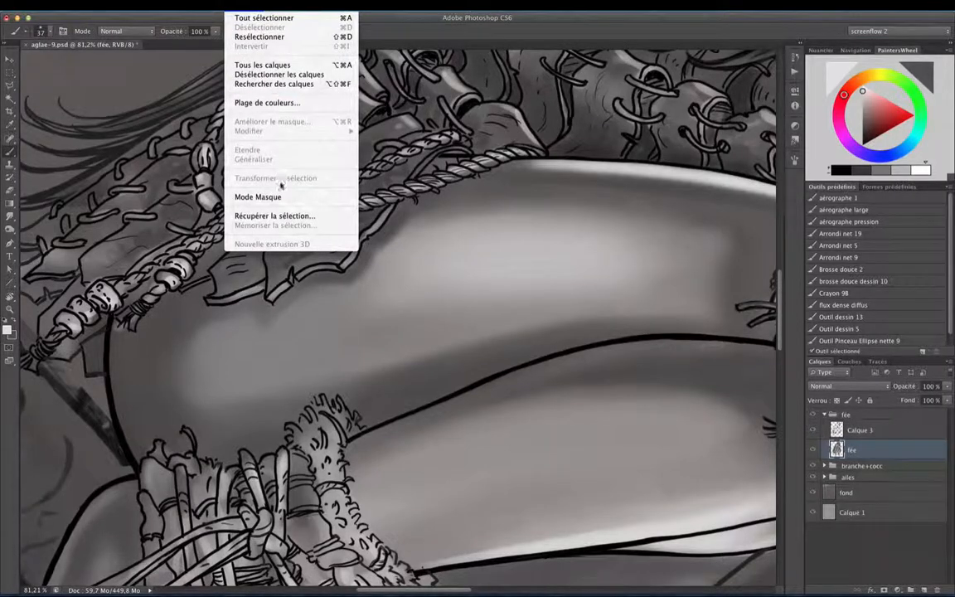
click(274, 216)
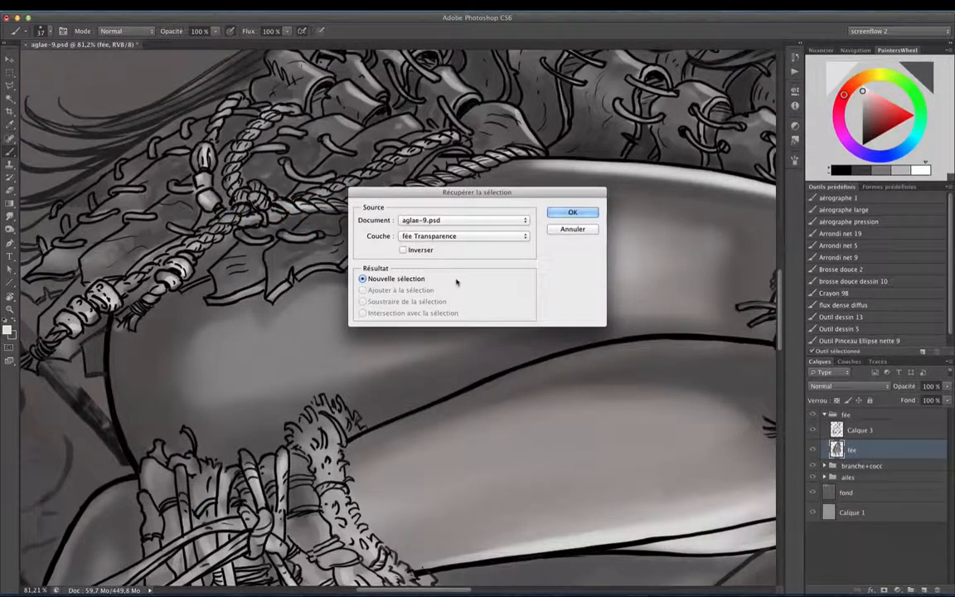
click(469, 236)
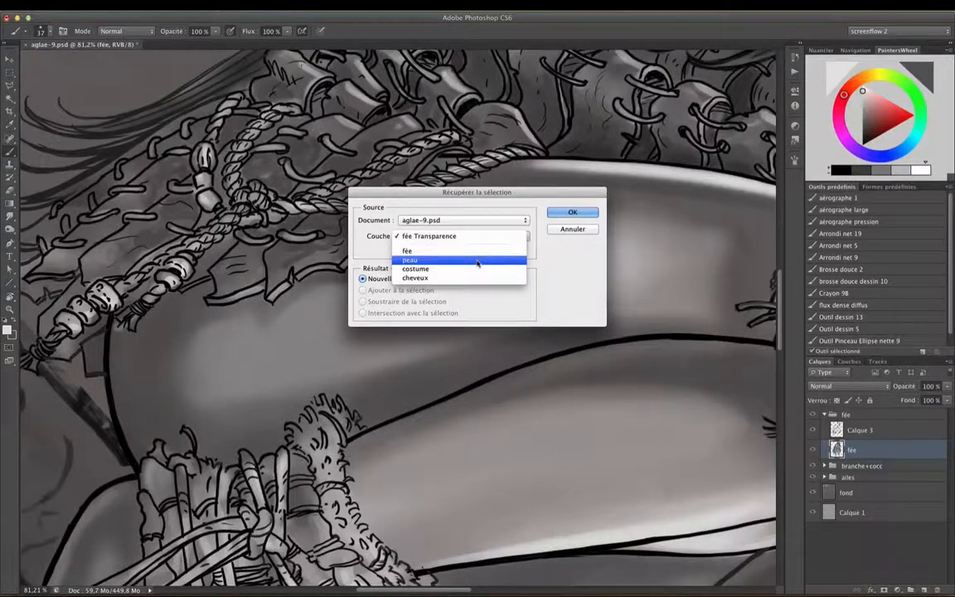
click(477, 262)
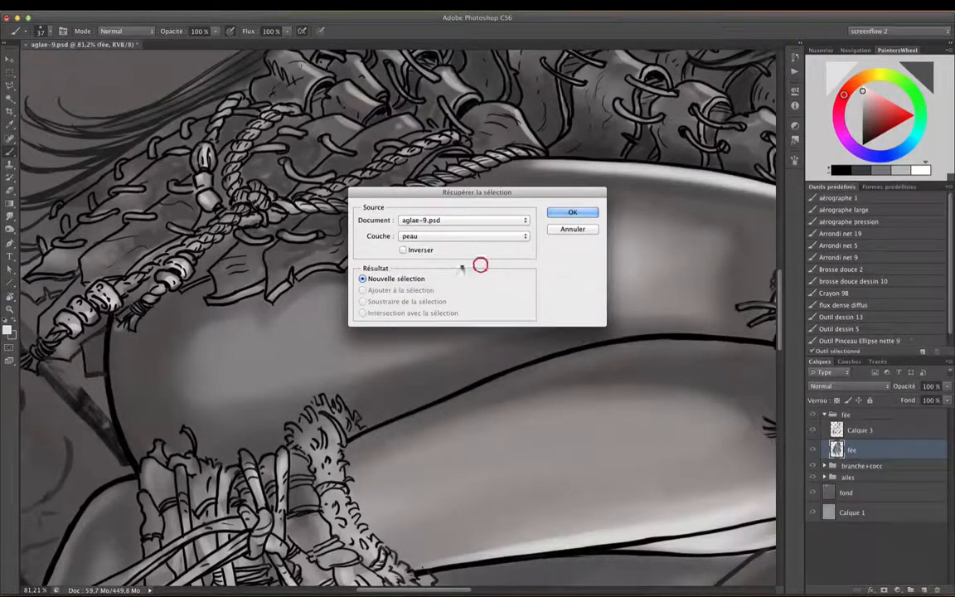
click(573, 214)
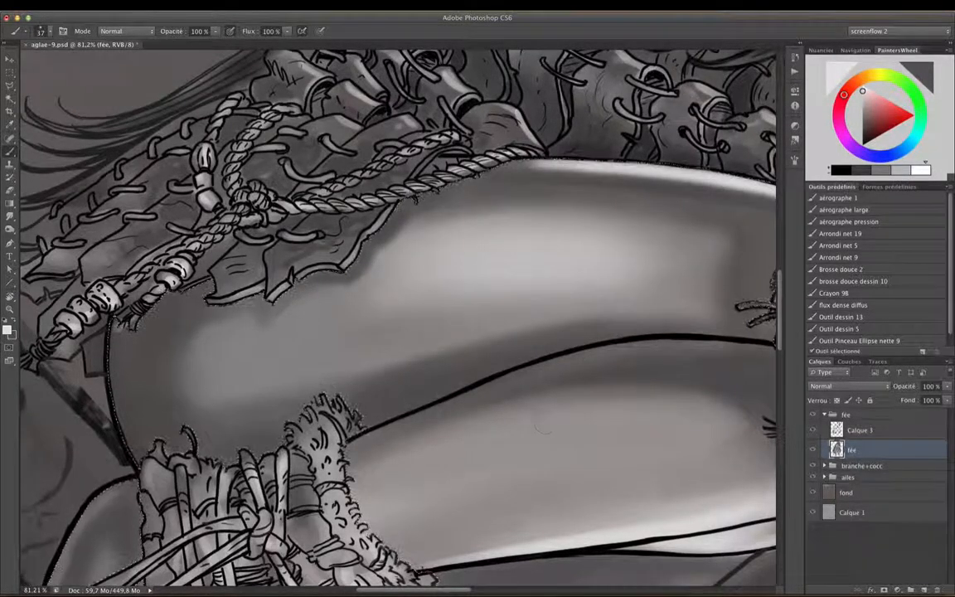
Step: Sample a dark grey as the brush colour and shade along the thigh's lower contour within the skin selection
key(x)
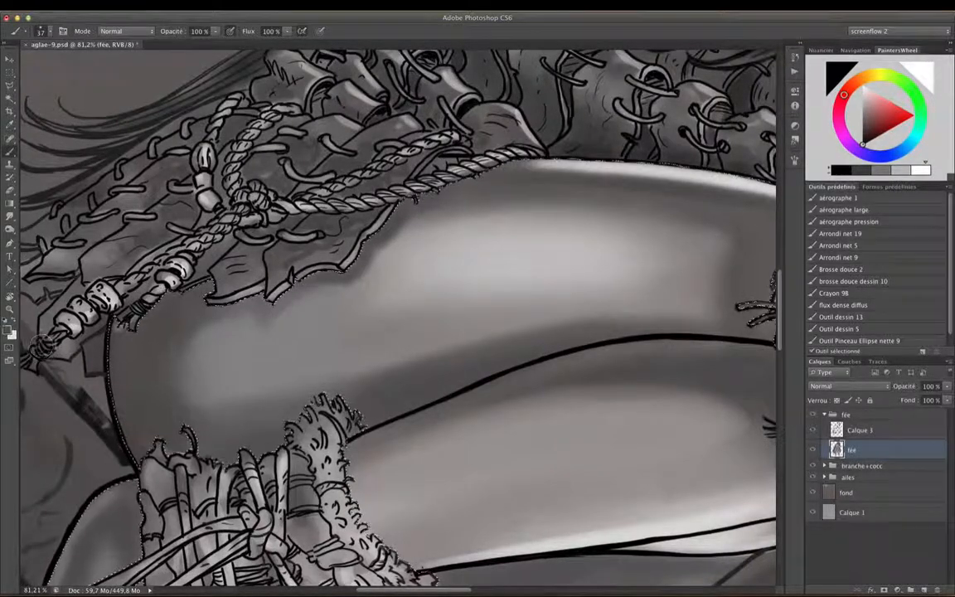
alt+click(158, 354)
drag(378, 373, 609, 330)
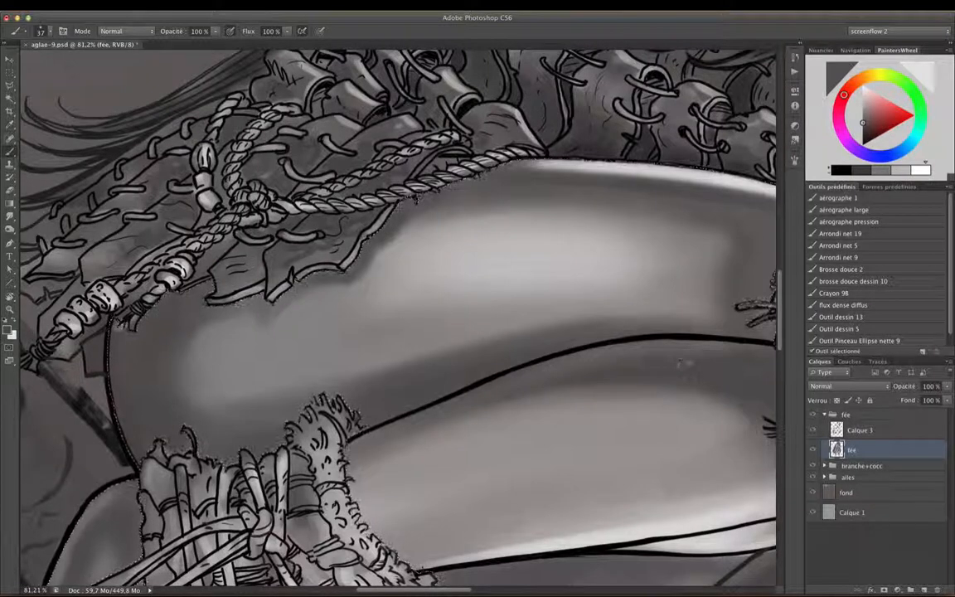
Step: Sample a darker grey and paint a soft cast shadow on the thigh beneath the costume's ragged edge, temporarily hiding the selection outline
alt+click(730, 95)
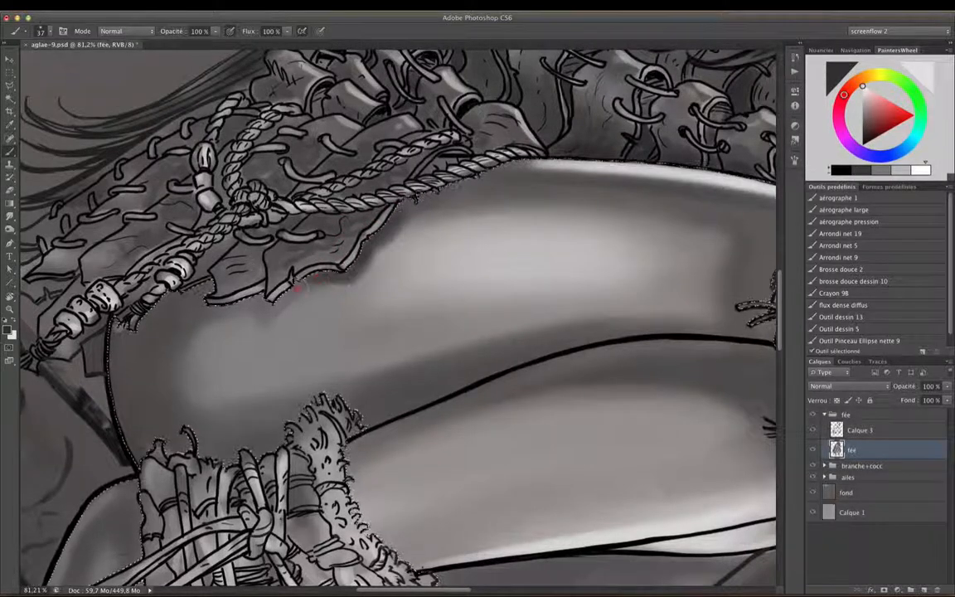
drag(298, 289, 300, 292)
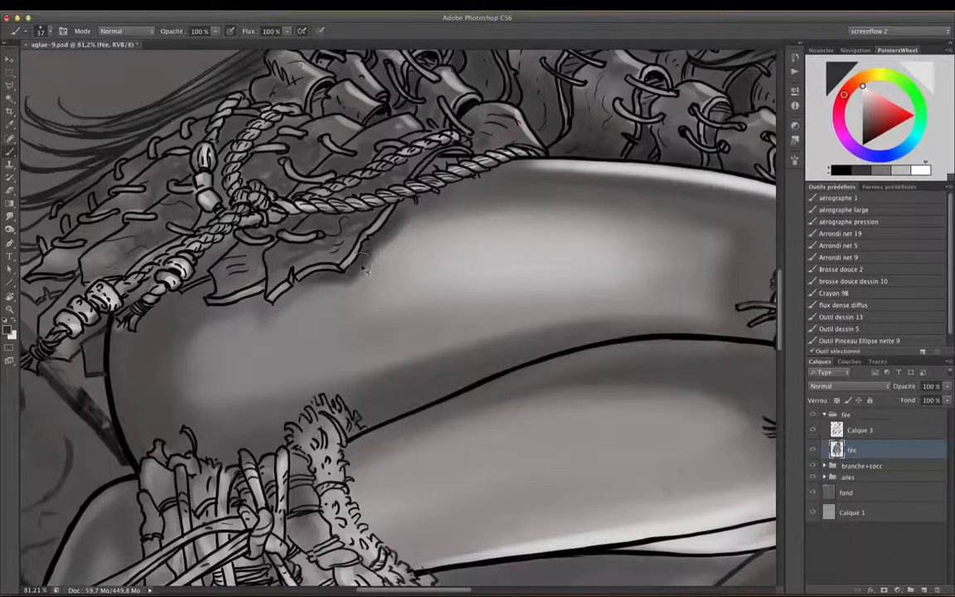
key(super+h)
mouse_move(320, 284)
mouse_down()
mouse_move(277, 299)
mouse_move(298, 277)
mouse_move(235, 338)
mouse_up()
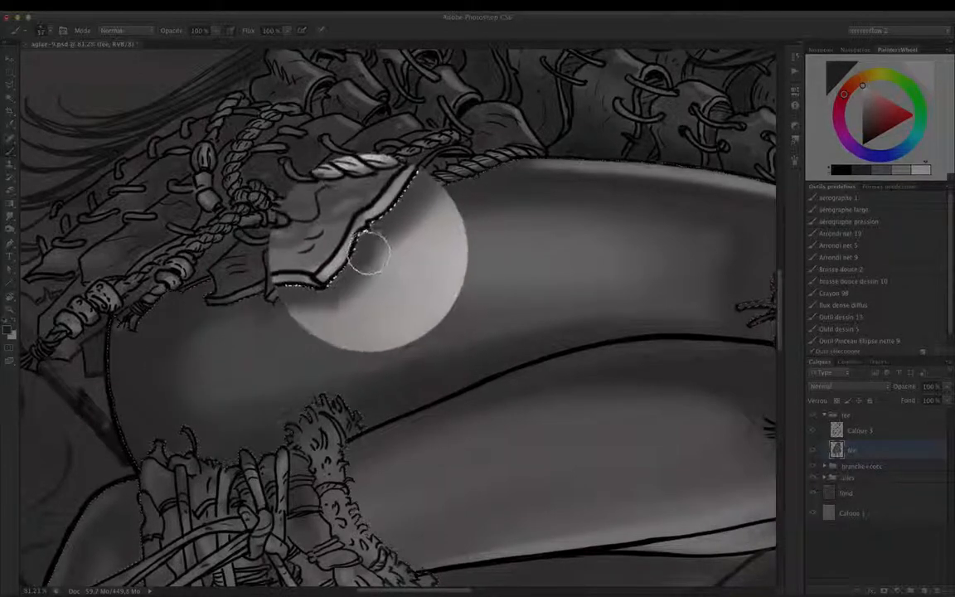
mouse_move(369, 253)
mouse_down()
mouse_move(341, 257)
mouse_move(351, 266)
mouse_move(345, 258)
mouse_move(307, 286)
mouse_move(307, 298)
mouse_move(353, 254)
mouse_move(328, 301)
mouse_move(347, 271)
mouse_move(320, 299)
mouse_move(341, 286)
mouse_up()
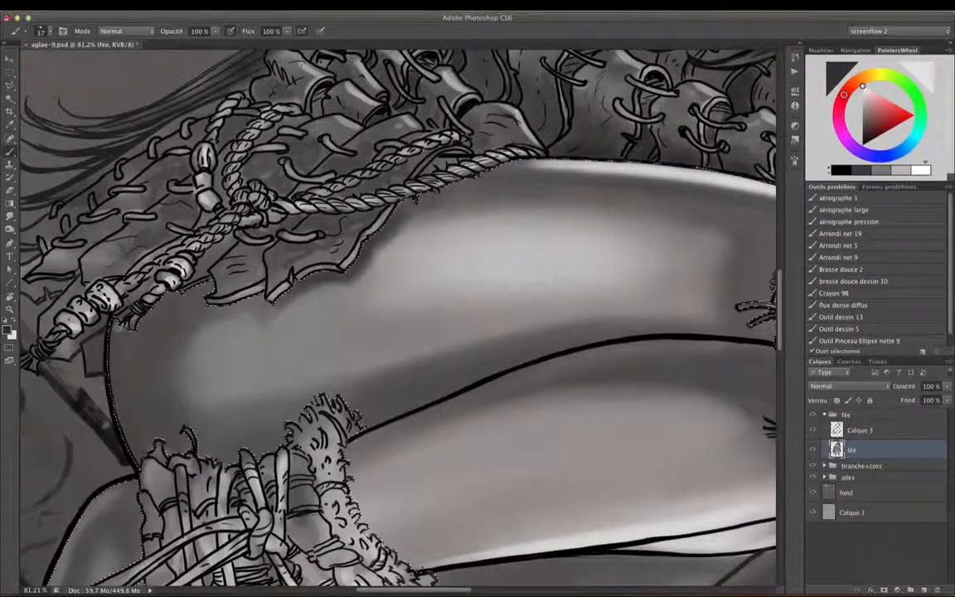
Step: Invert the skin selection and brush dark grey shadows onto the costume just above the thigh's upper edge
drag(559, 284, 453, 310)
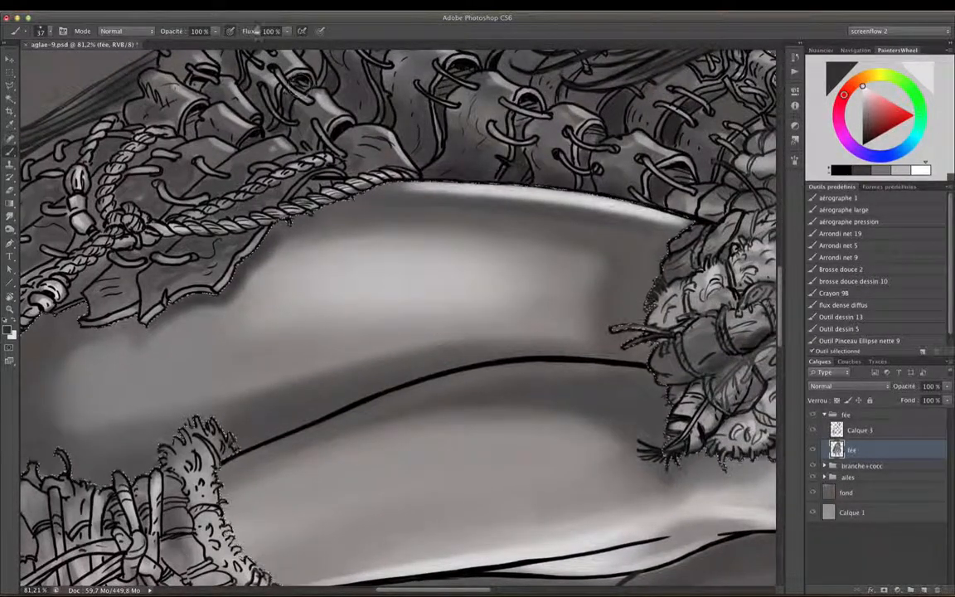
click(247, 4)
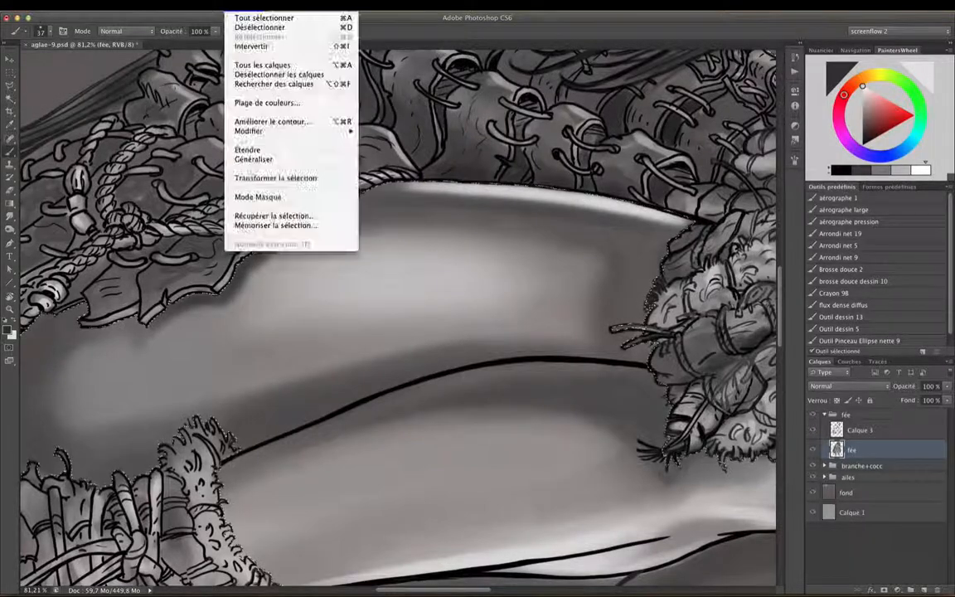
click(259, 47)
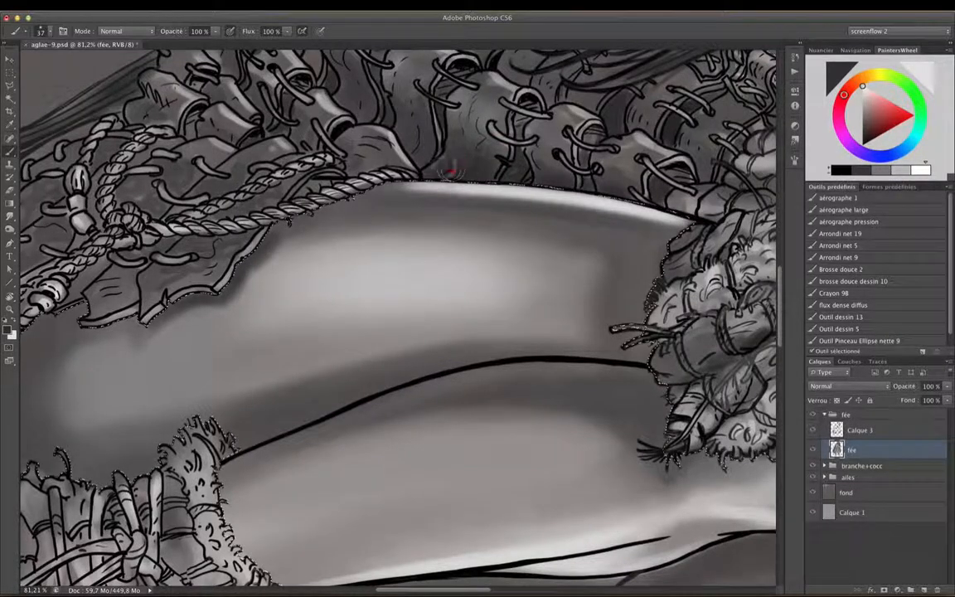
click(458, 170)
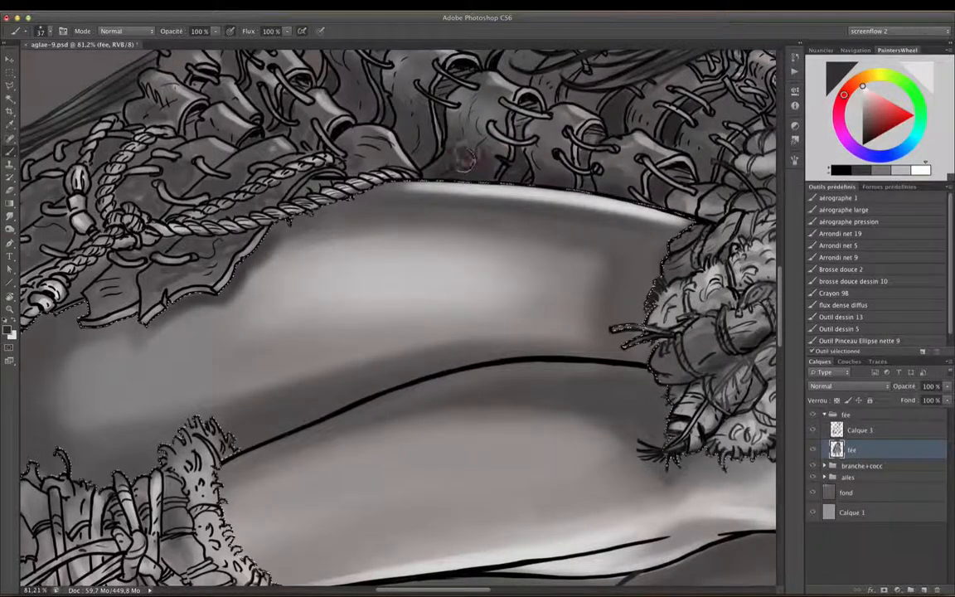
drag(466, 160, 502, 176)
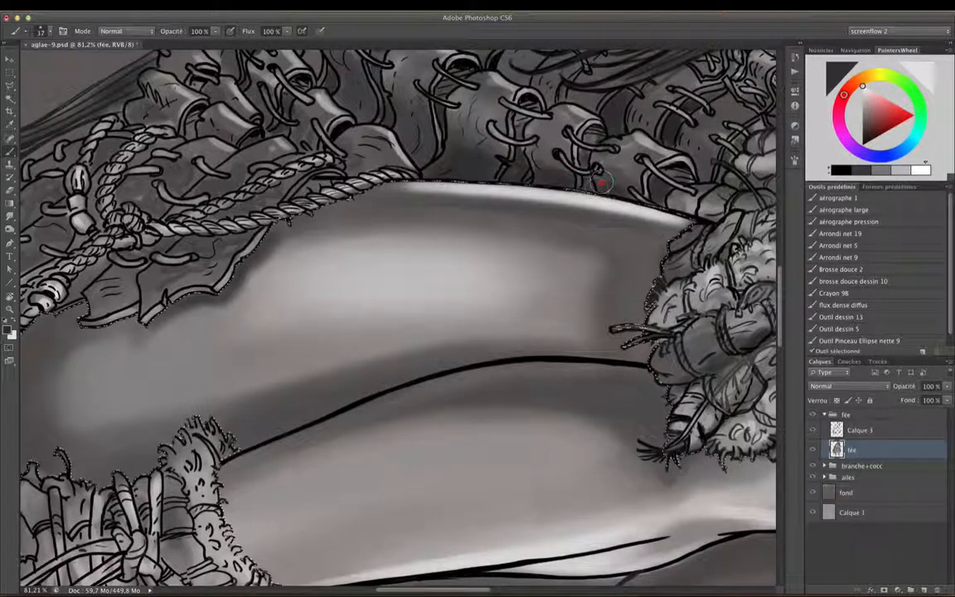
mouse_move(603, 183)
mouse_down()
mouse_move(633, 184)
mouse_move(615, 184)
mouse_move(686, 206)
mouse_up()
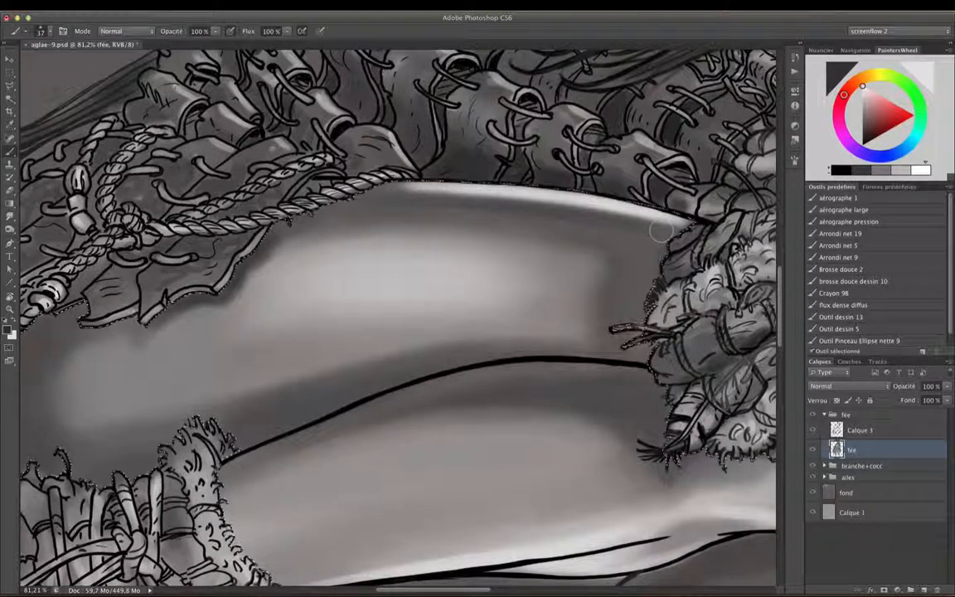
Step: Reset the canvas rotation and examine the shading across the whole illustration with the brush ready
key(r)
click(175, 31)
key(b)
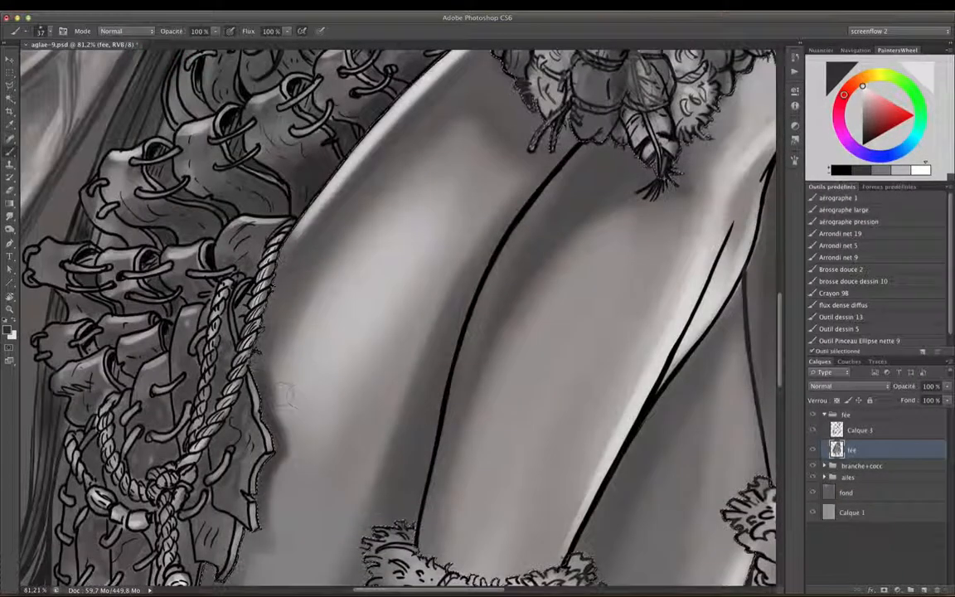
drag(424, 395, 344, 389)
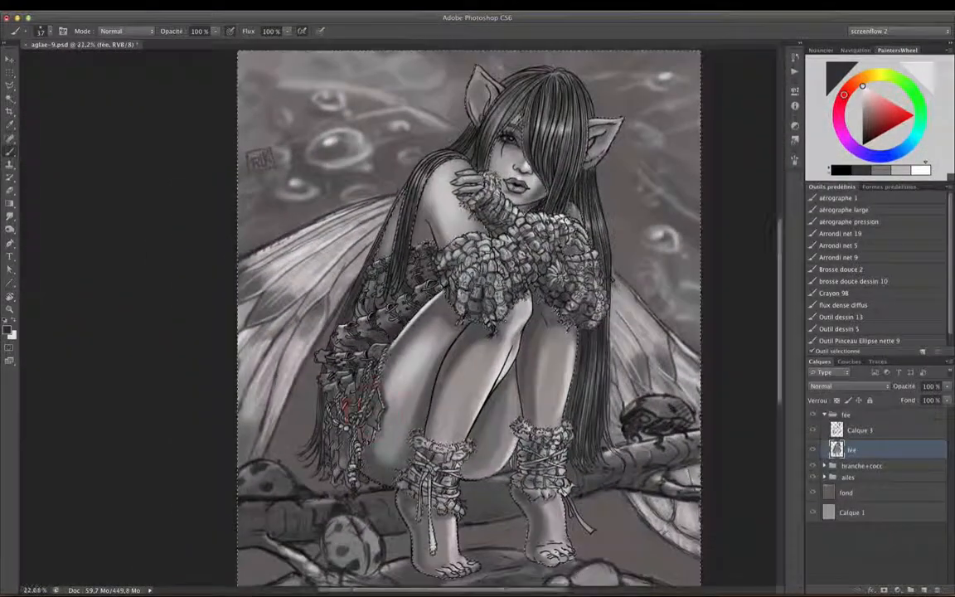